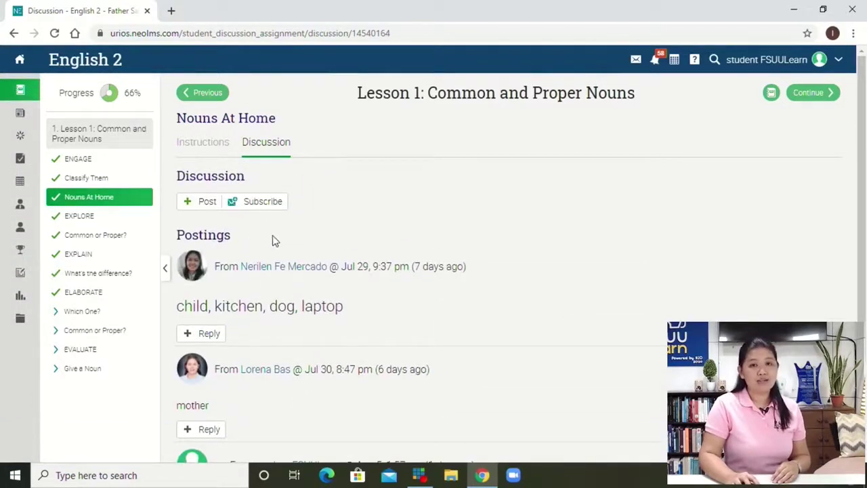
Post the answer "child" to the Nouns At Home discussion.
click(204, 203)
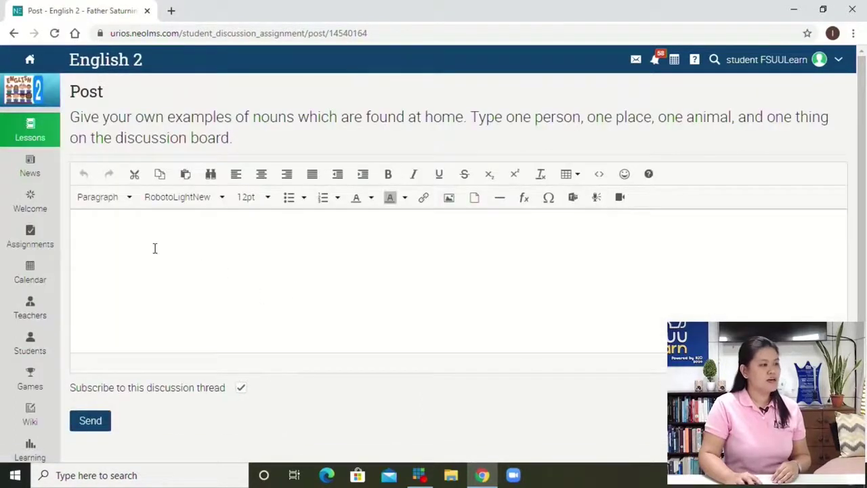
click(238, 253)
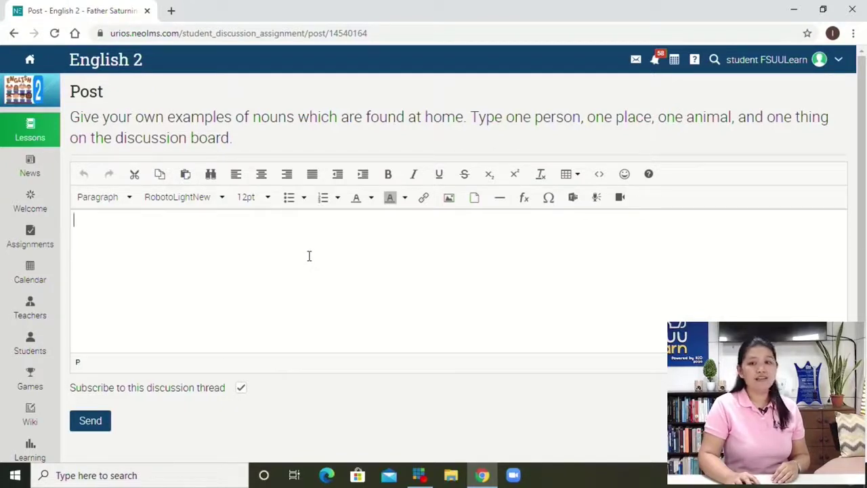
click(289, 292)
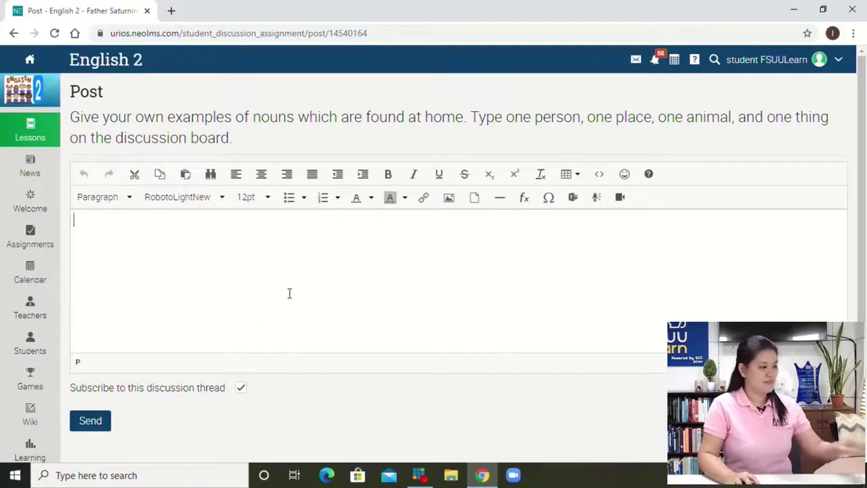
text(child)
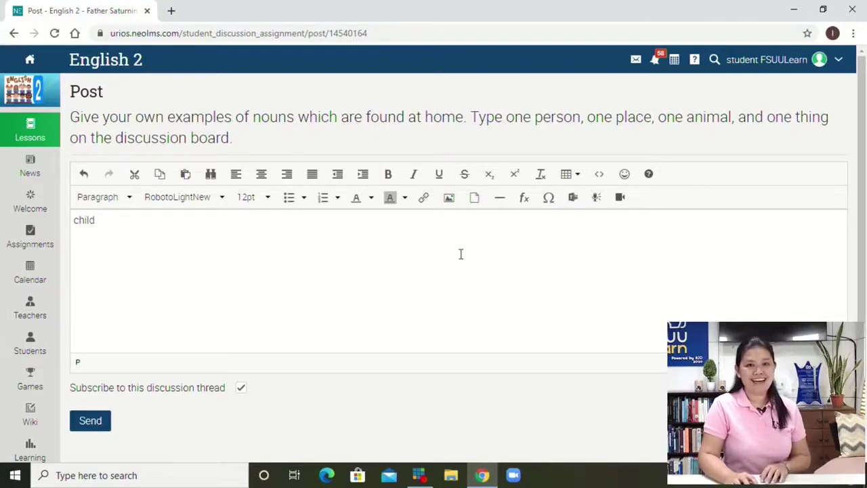
click(106, 426)
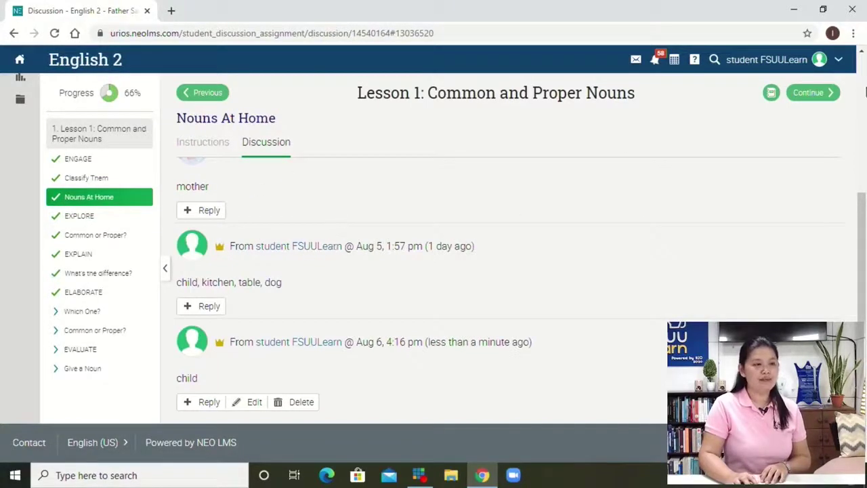
Go on to the EXPLORE section and look through its Pacquiao Family picture, questions and Proper Nouns video.
click(809, 94)
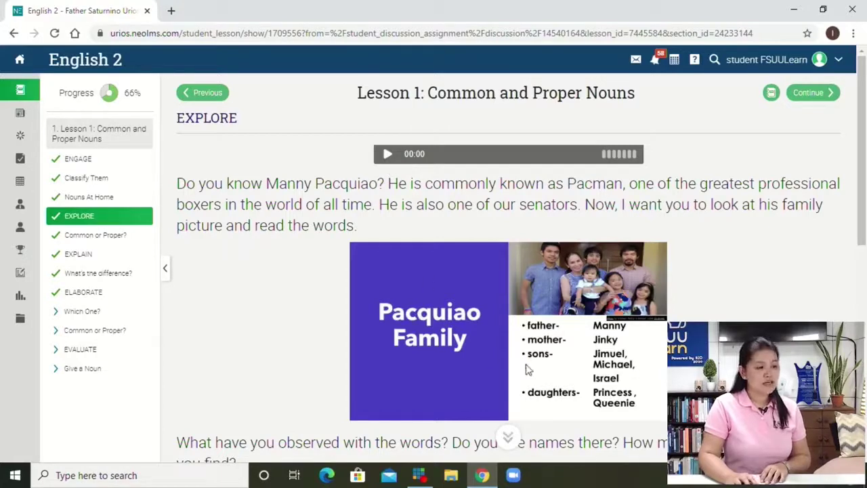
scroll(556, 352, down, 3)
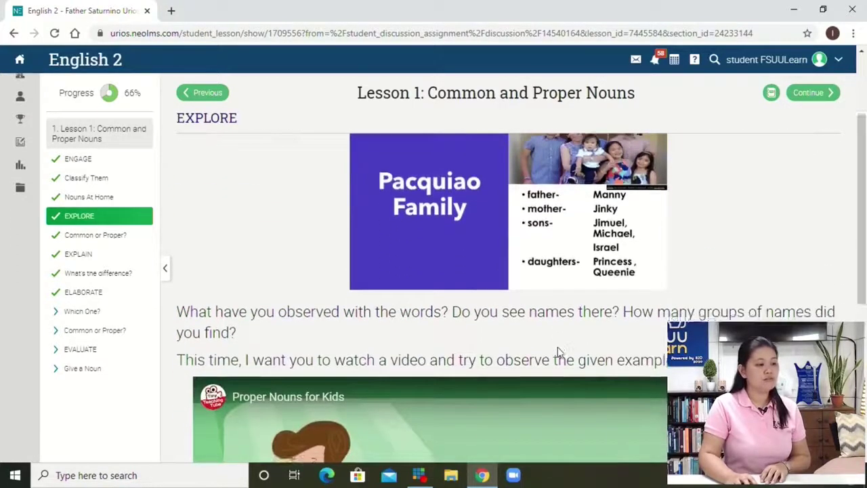
scroll(559, 352, down, 3)
scroll(557, 355, down, 3)
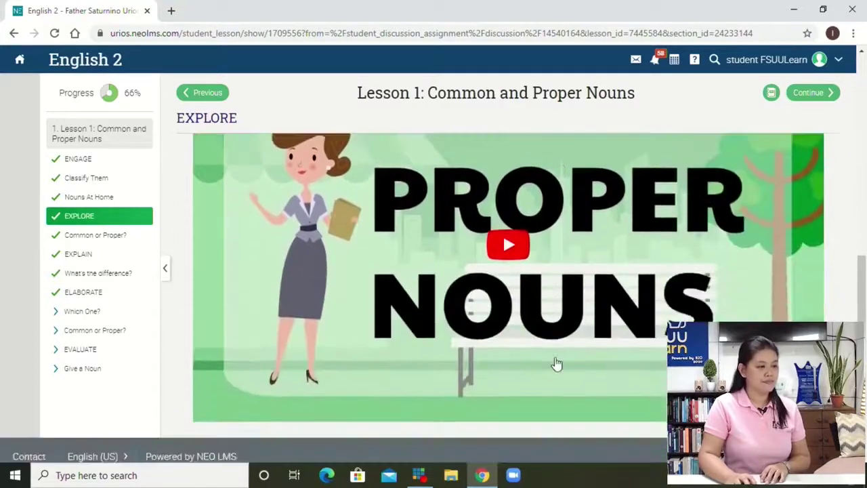
scroll(555, 364, up, 8)
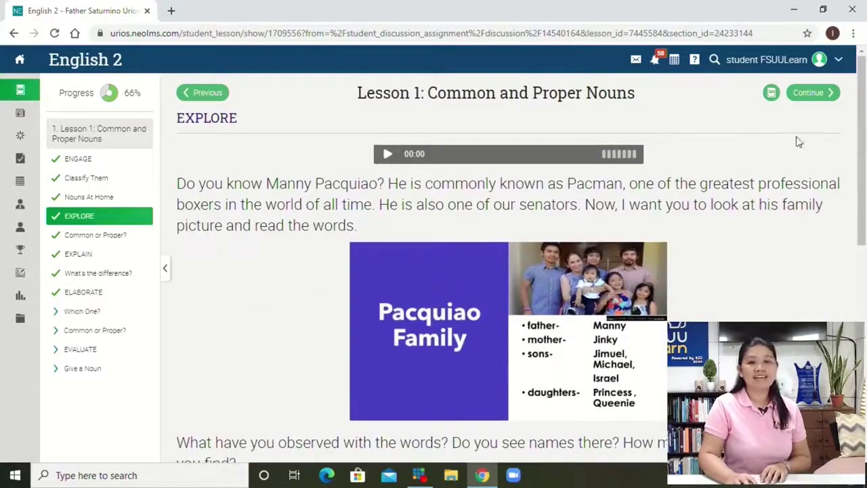
Retake the "Common or Proper?" quiz after EXPLORE, answering common for question 1 ("boy") and proper for question 2.
click(811, 102)
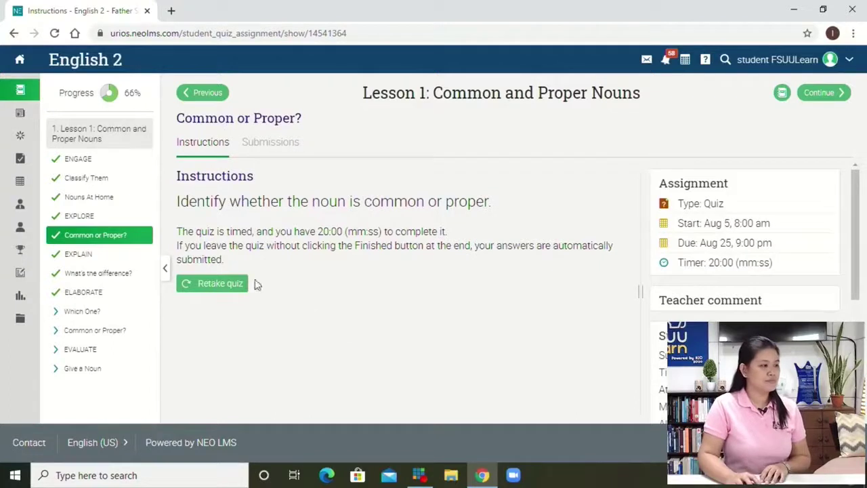
click(217, 290)
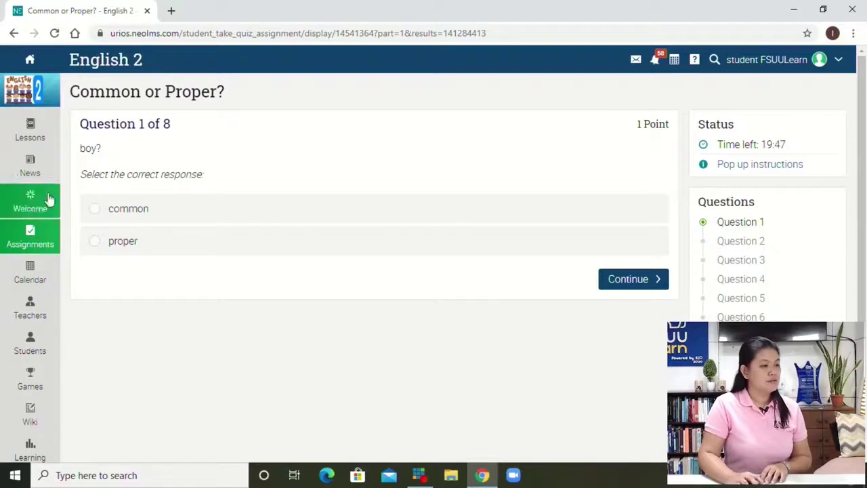
click(99, 210)
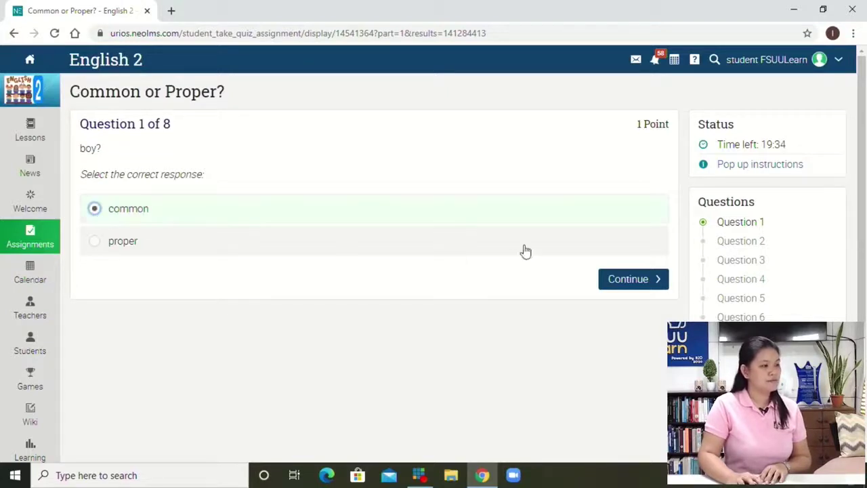
click(655, 288)
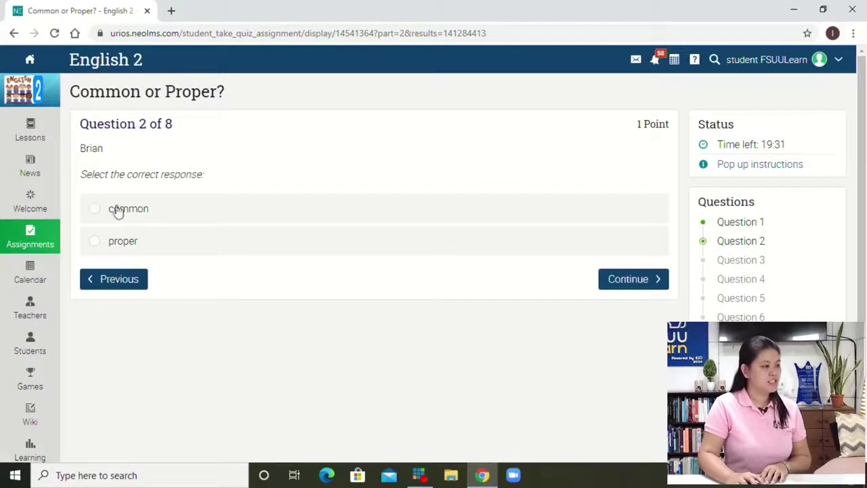
click(101, 248)
click(645, 284)
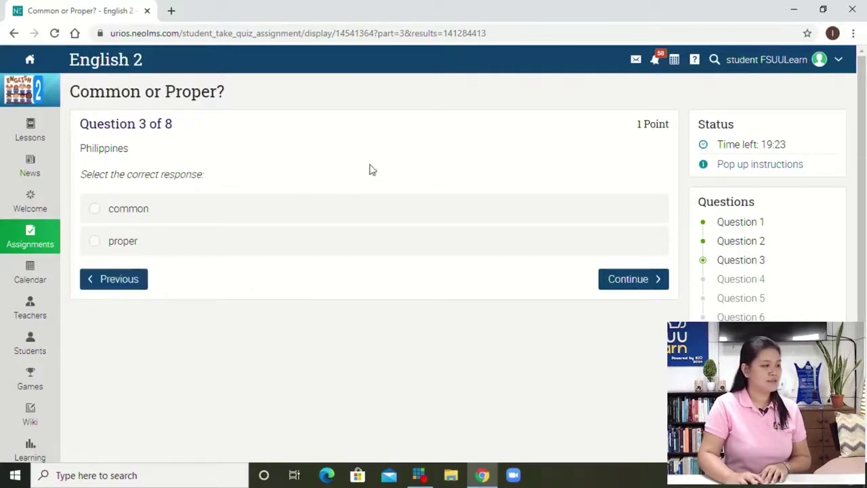
Answer quiz questions 3 to 5: "Philippines" as proper, "country" as common and "cat" as common.
click(95, 244)
click(658, 287)
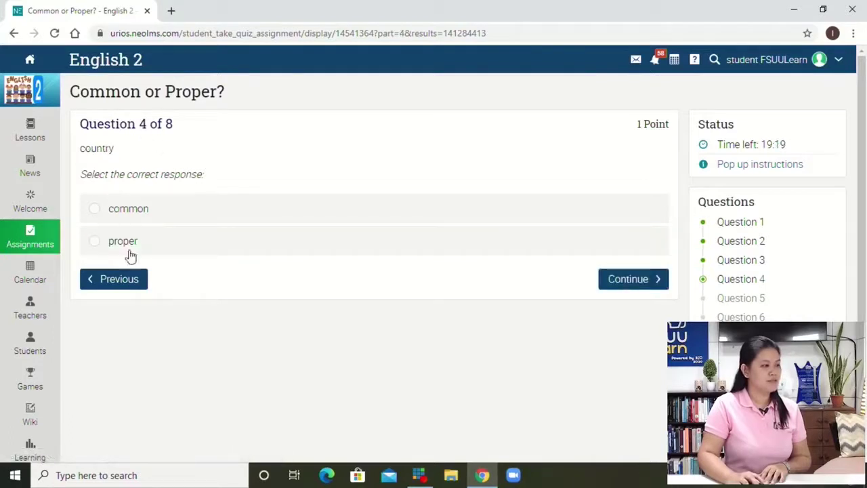
click(96, 211)
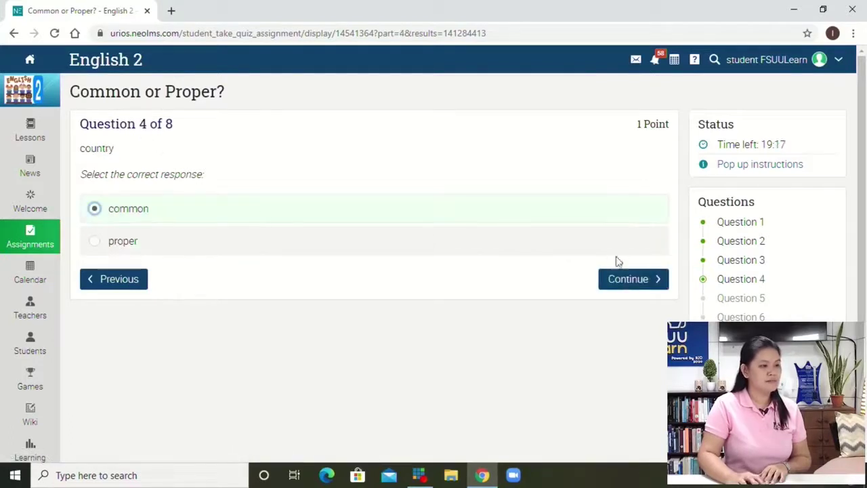
click(610, 282)
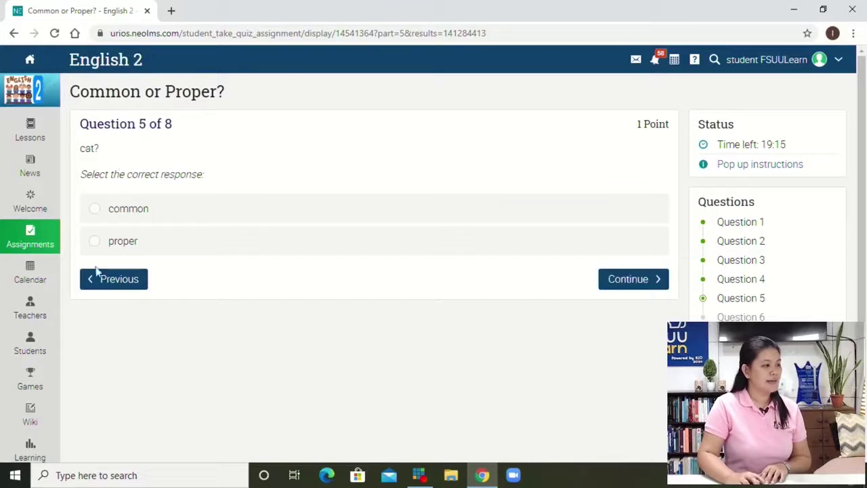
click(96, 212)
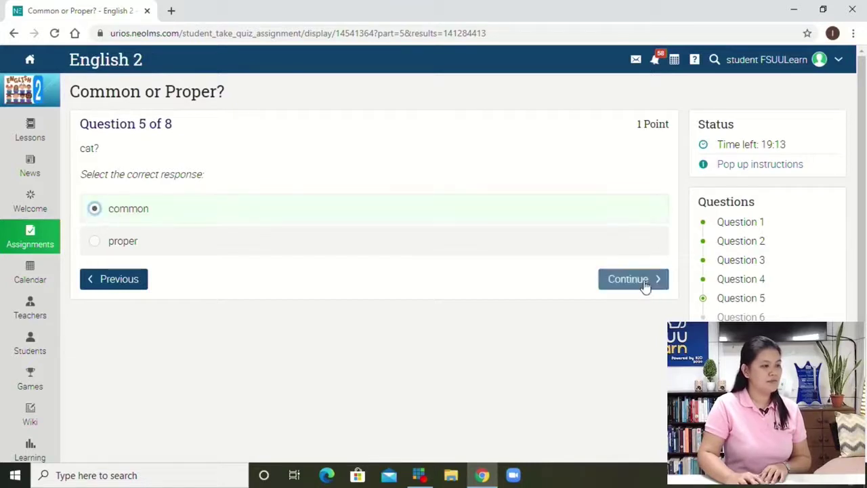
click(644, 285)
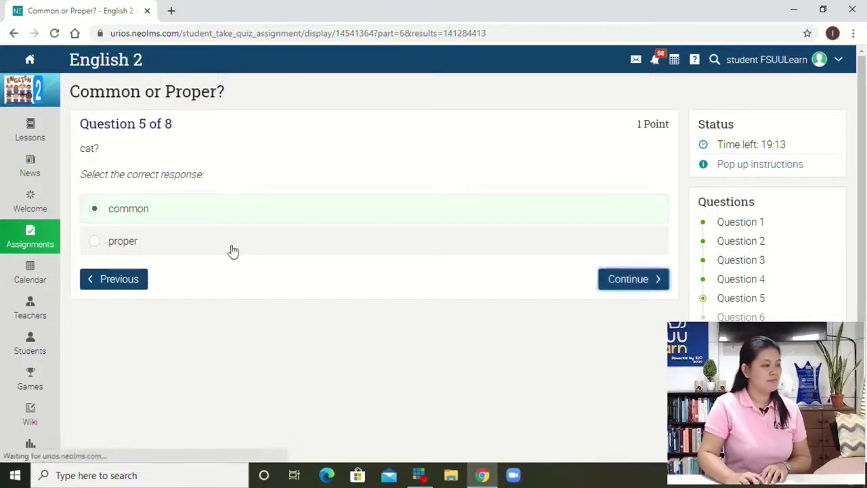
Answer question 6 as proper, "Harry Potter" as proper and "movie" as common, and submit the finished quiz.
click(94, 242)
click(619, 283)
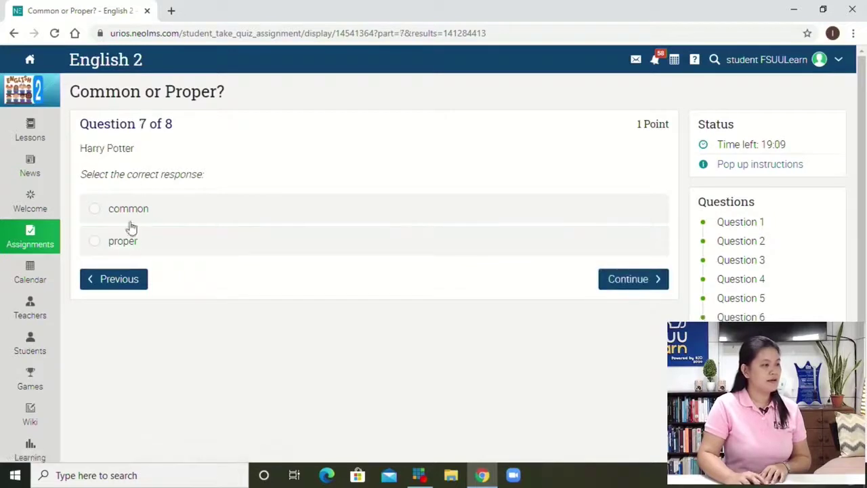
click(93, 244)
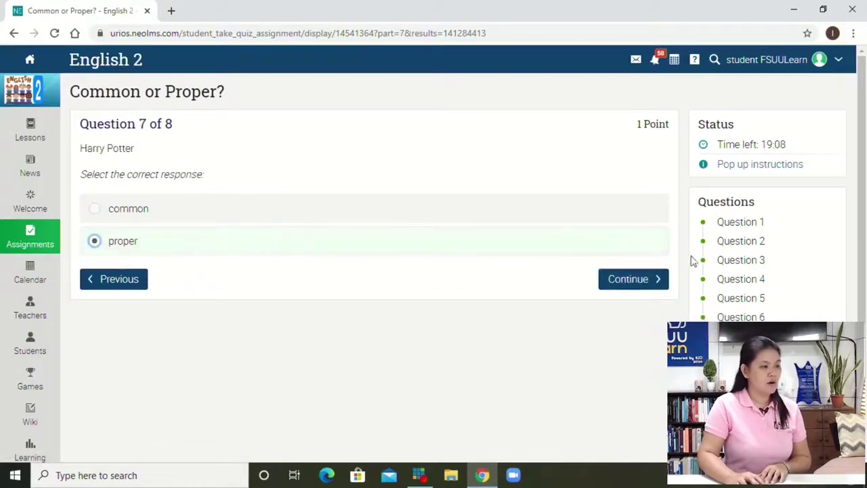
click(648, 283)
click(94, 208)
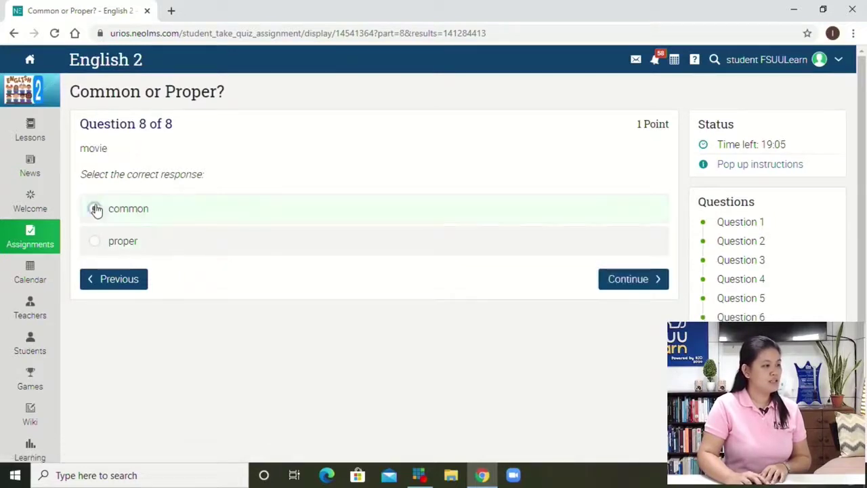
click(648, 283)
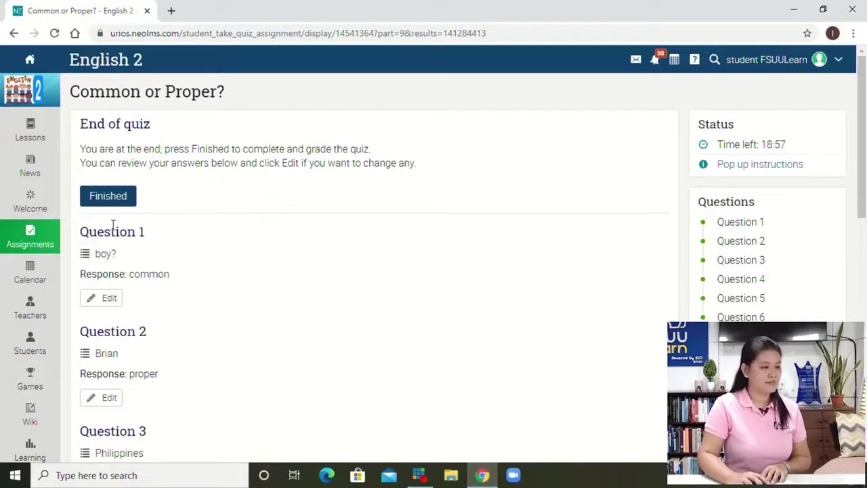
click(119, 203)
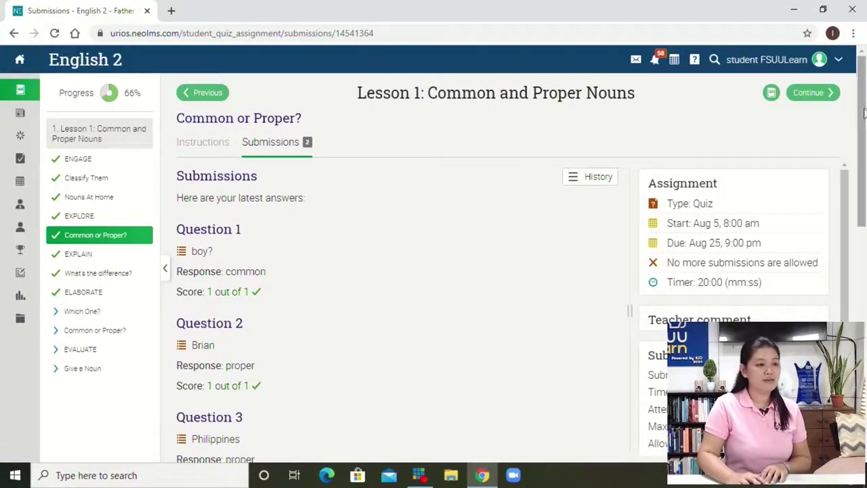
Go on to the EXPLAIN section, play the opening of its Common and Proper Nouns video and pause it.
click(817, 94)
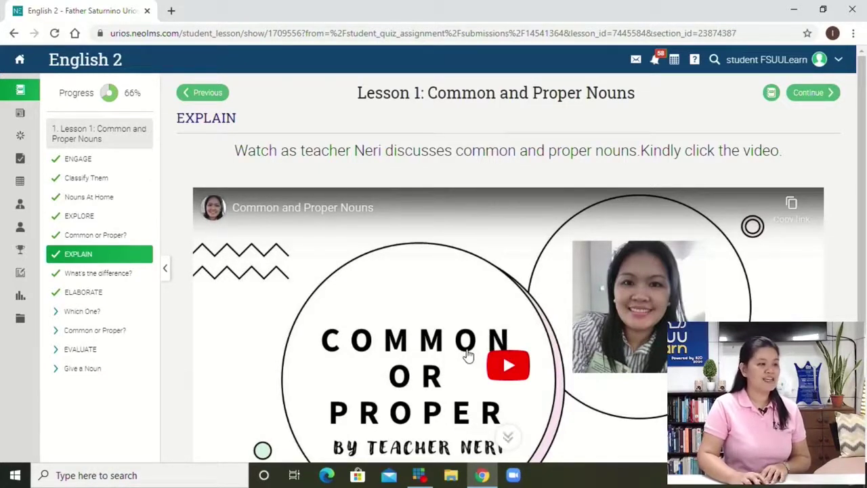
scroll(467, 356, down, 1)
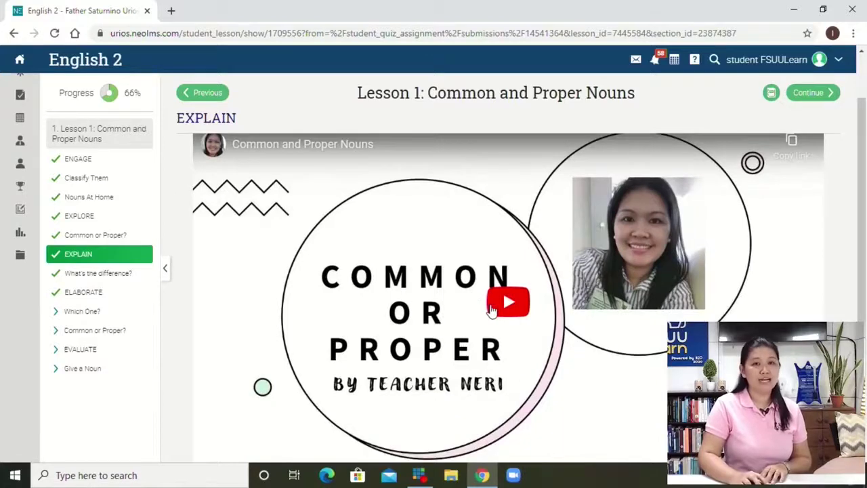
click(515, 305)
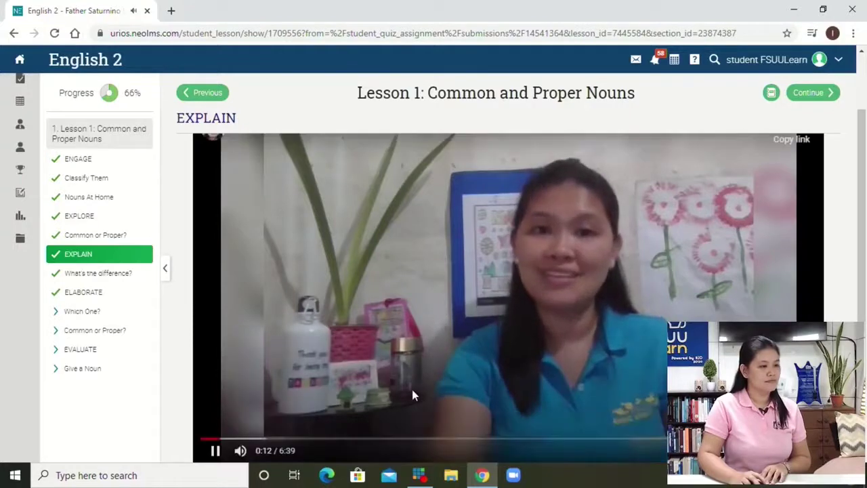
click(215, 452)
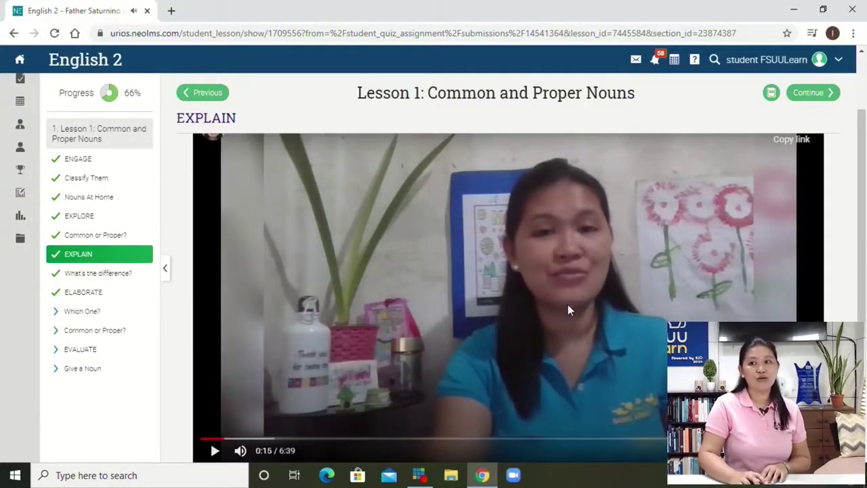
Go on to the "What's the difference?" discussion and post the placeholder answer "dfrryyutu".
click(819, 98)
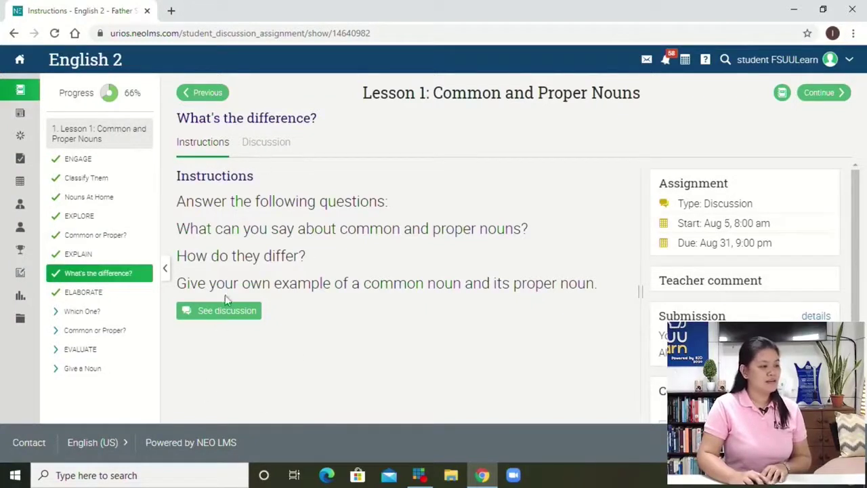
click(231, 315)
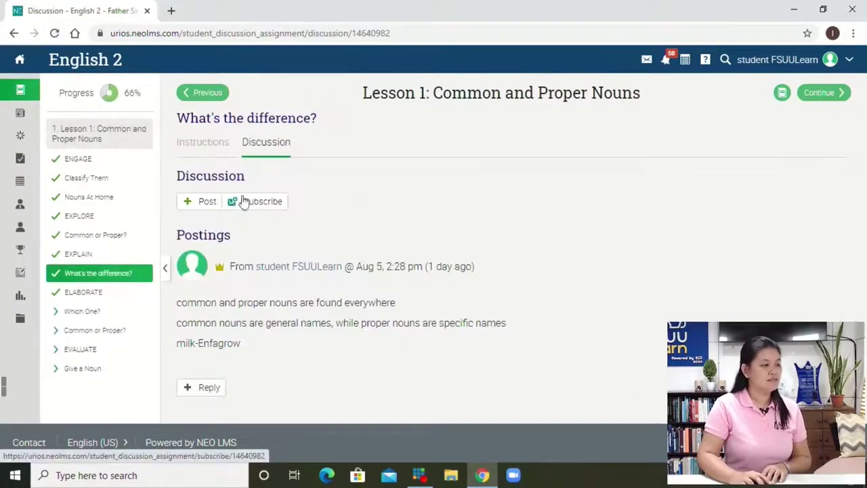
click(197, 208)
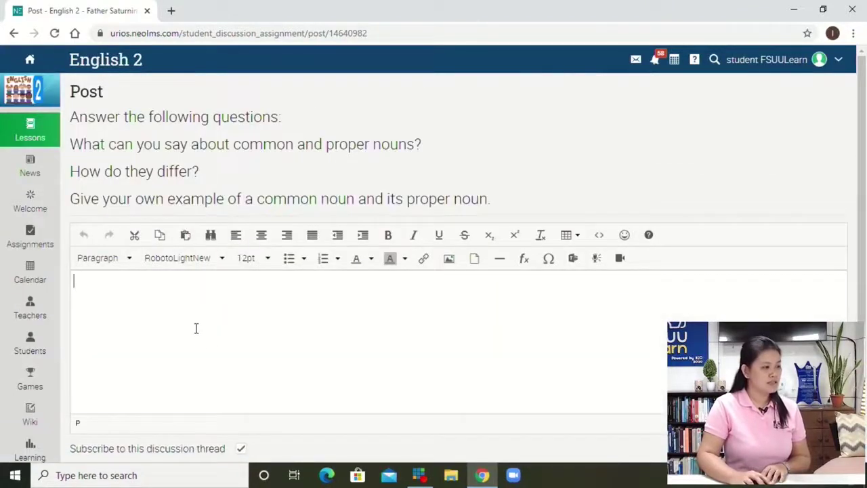
text(df)
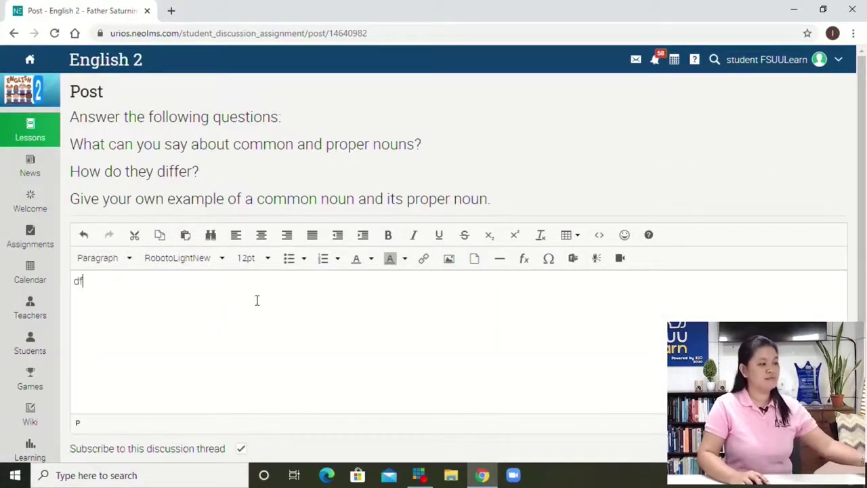
text(rryyutu)
scroll(400, 298, down, 2)
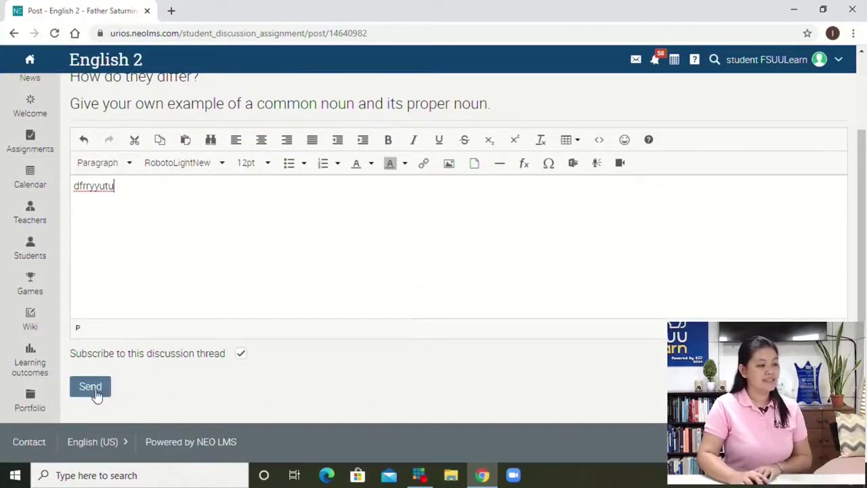
click(96, 393)
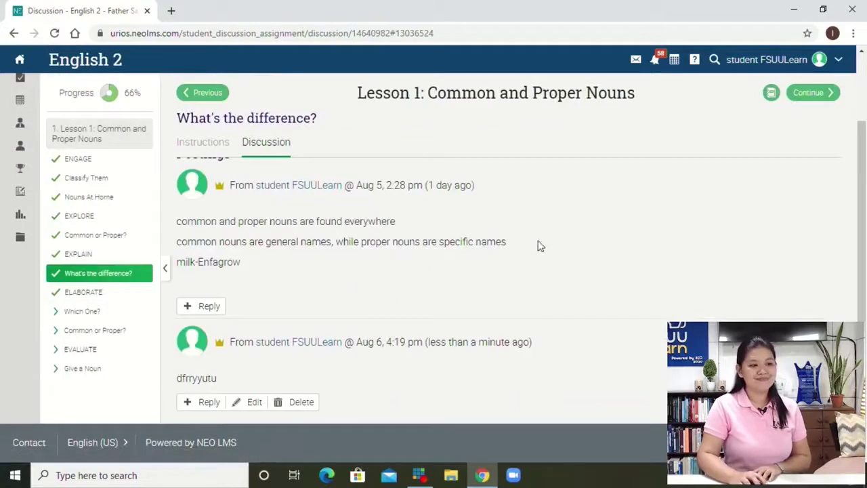
Go on past the ELABORATE video section to the "Which One?" quiz and start taking it.
click(807, 100)
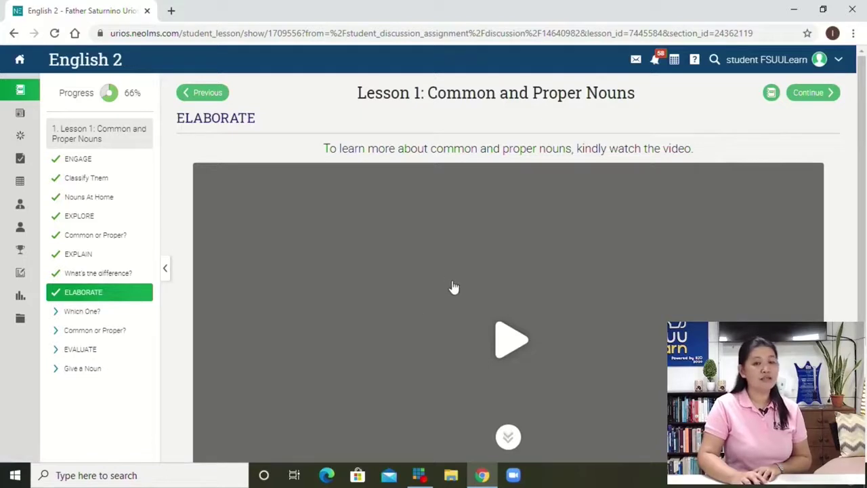
scroll(420, 333, down, 1)
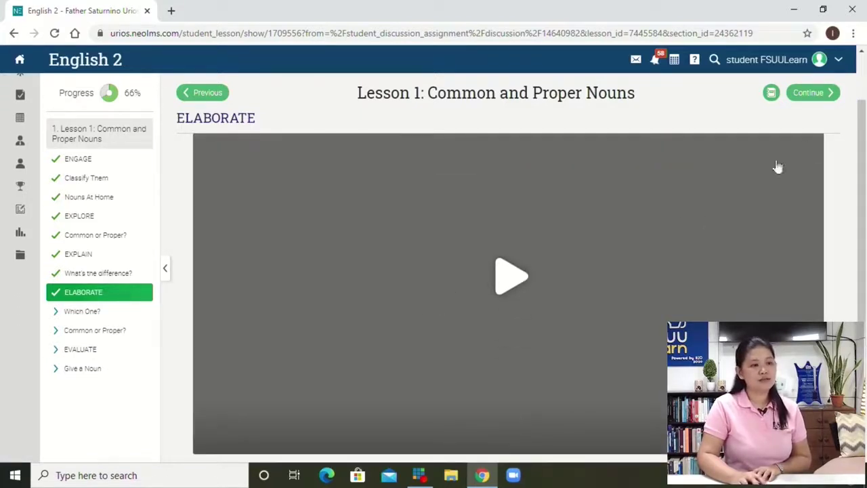
click(801, 94)
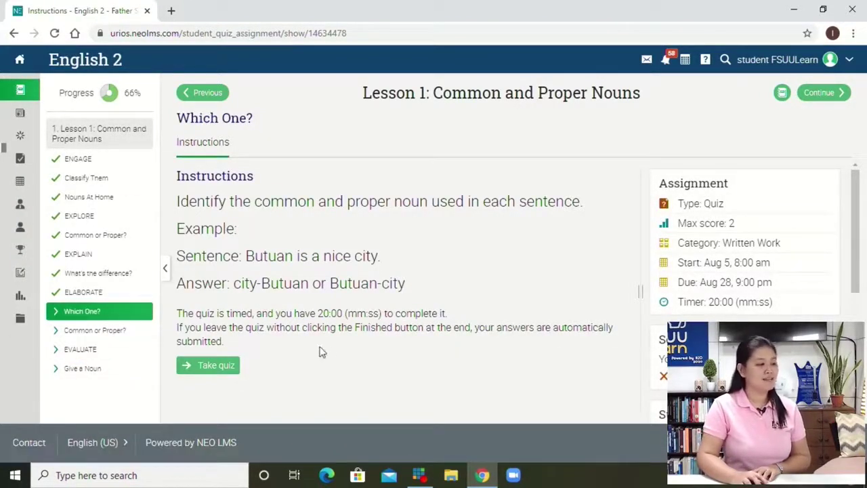
click(211, 370)
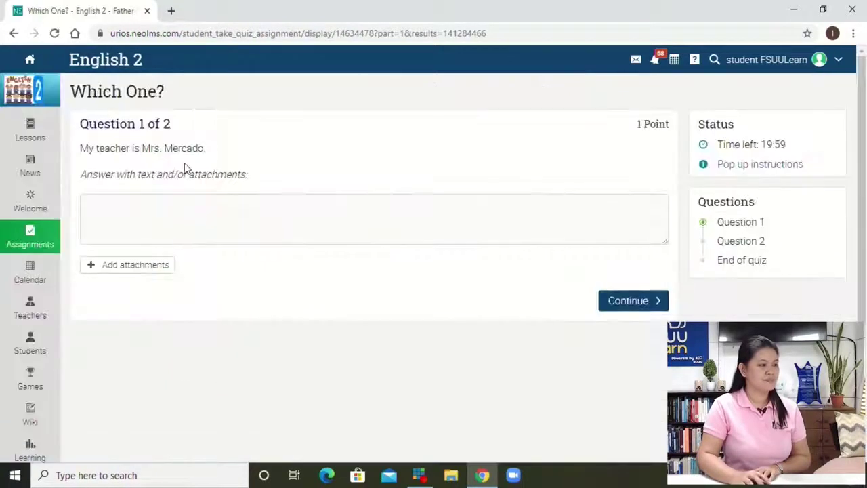
Answer question 1 with "teacher-" followed by the teacher's title and surname, and continue to question 2.
click(144, 228)
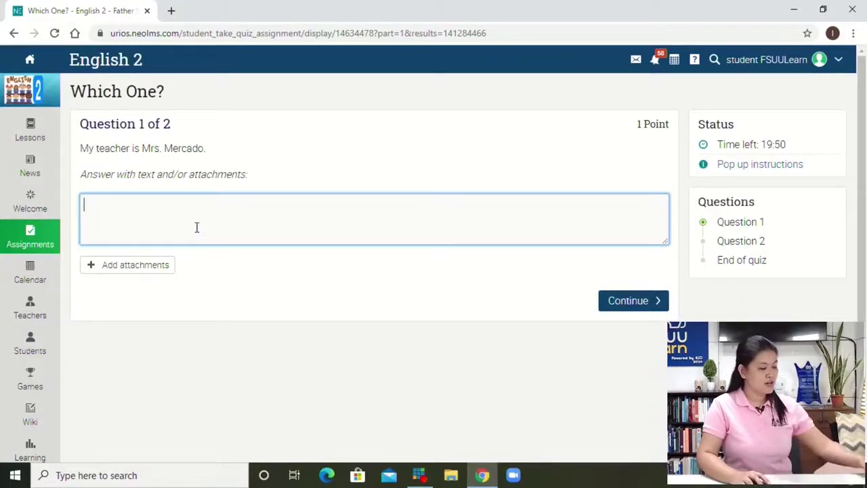
text(teacher)
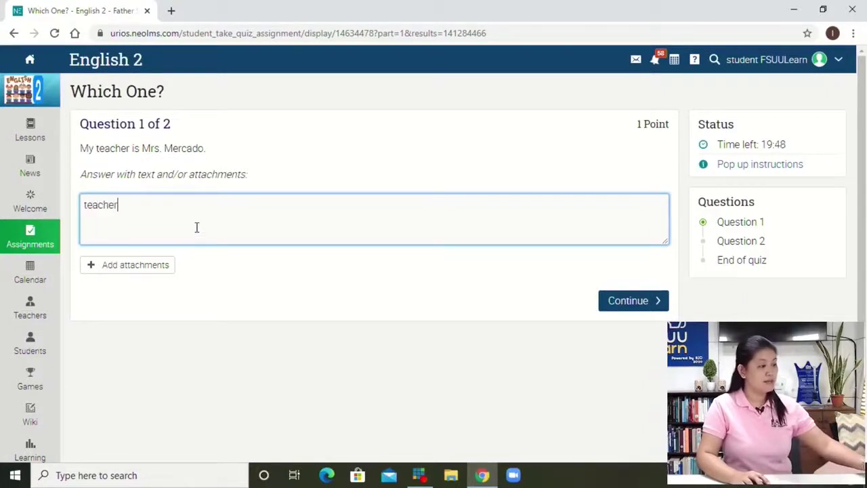
text(-)
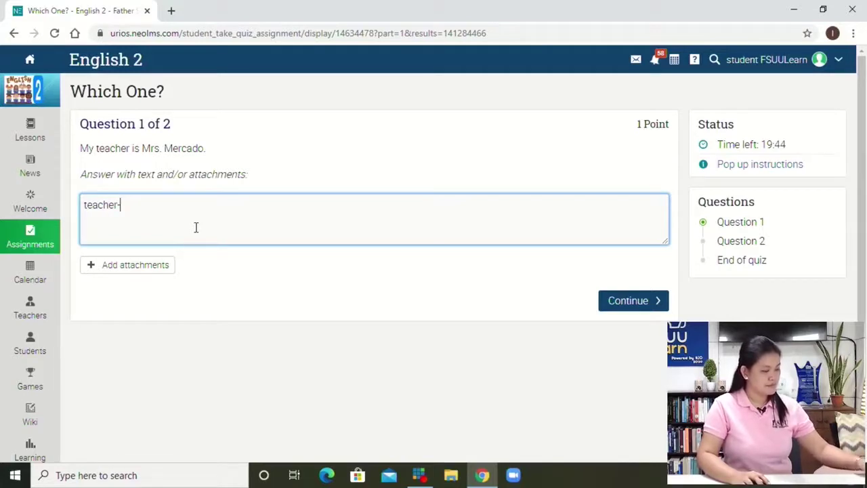
text(Mr.)
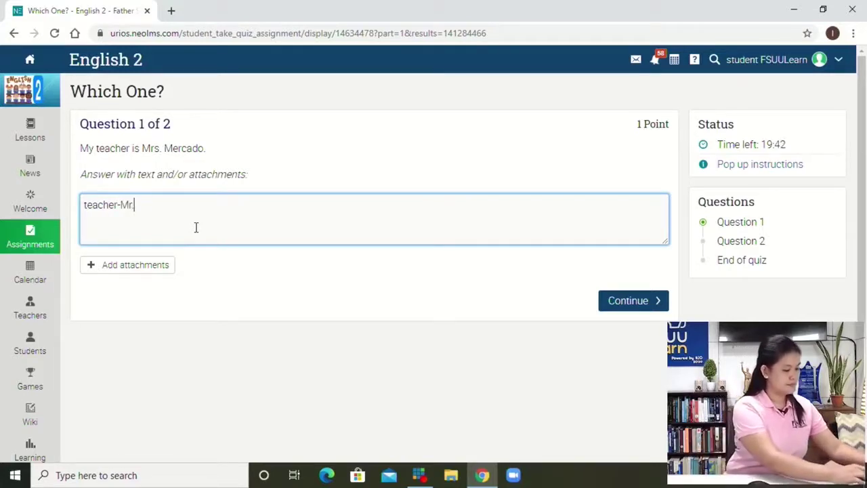
text(Mee)
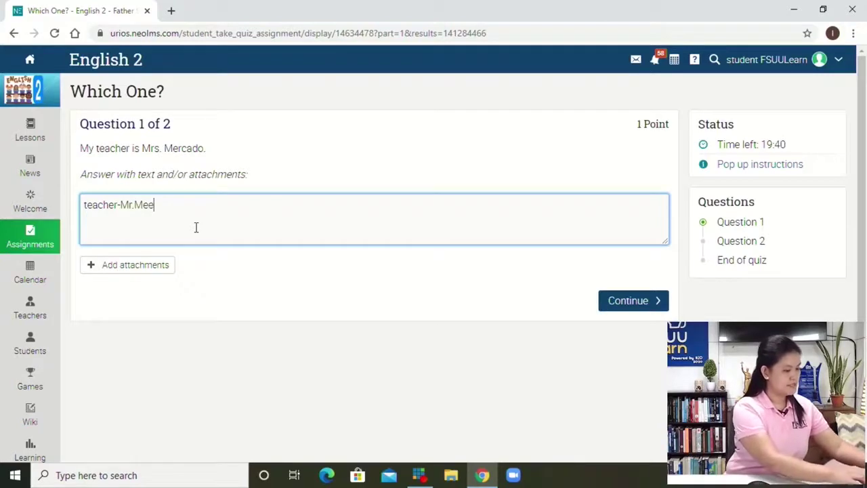
text(rcado)
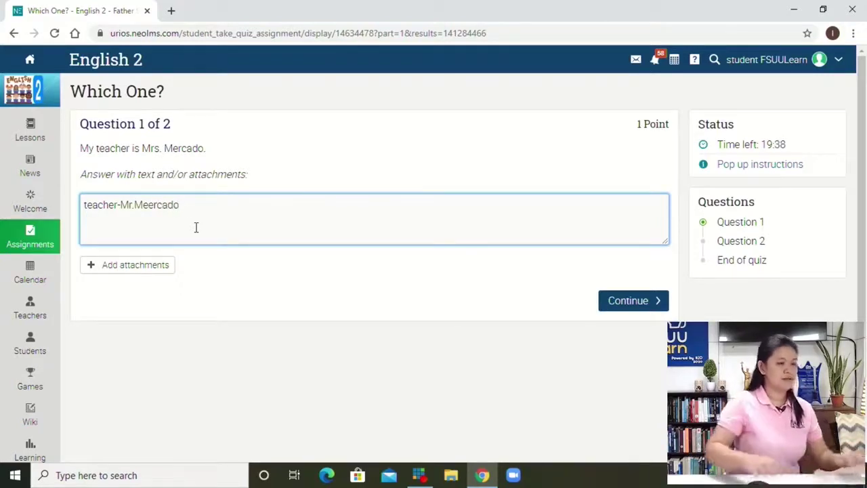
click(620, 302)
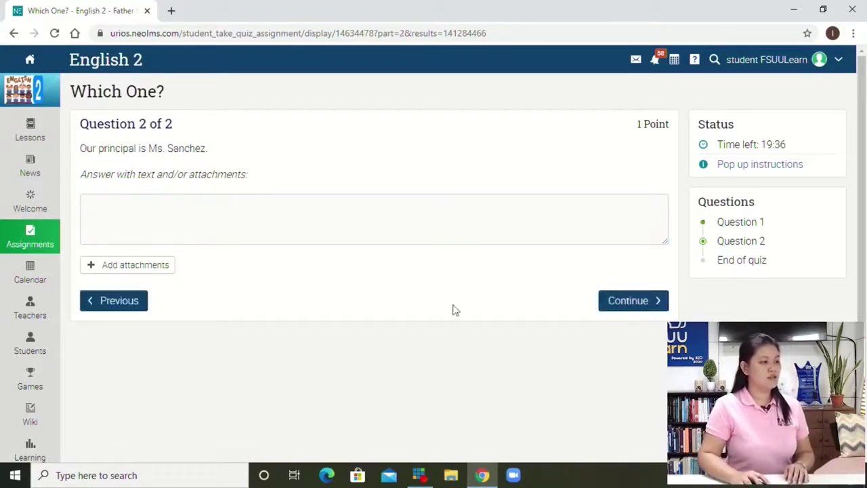
Answer question 2 with "principal-" followed by the principal's title and surname, and continue to the end of the quiz.
click(134, 214)
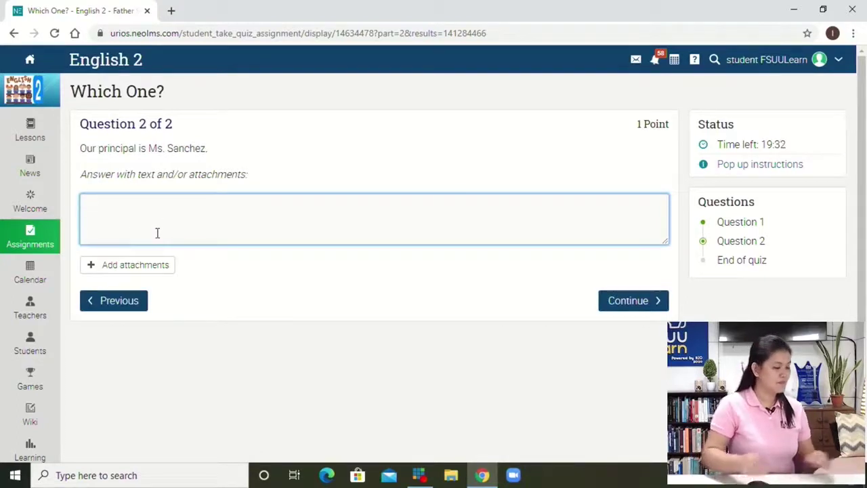
text(princ)
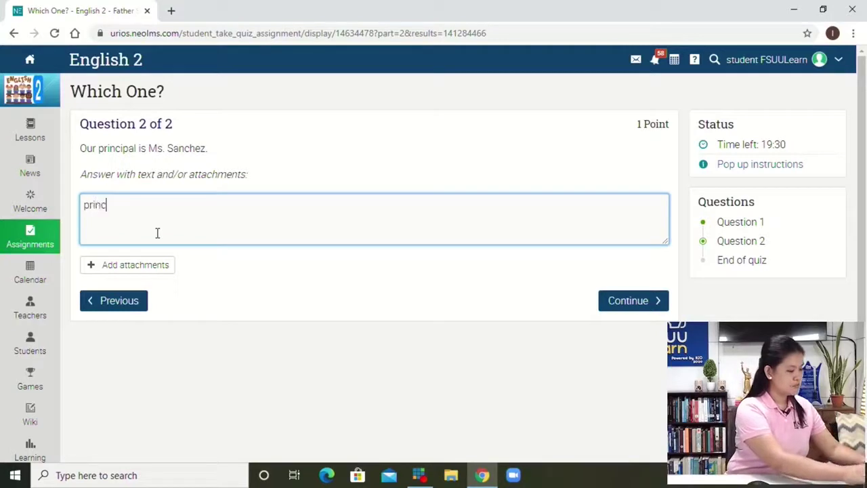
text(ipal-)
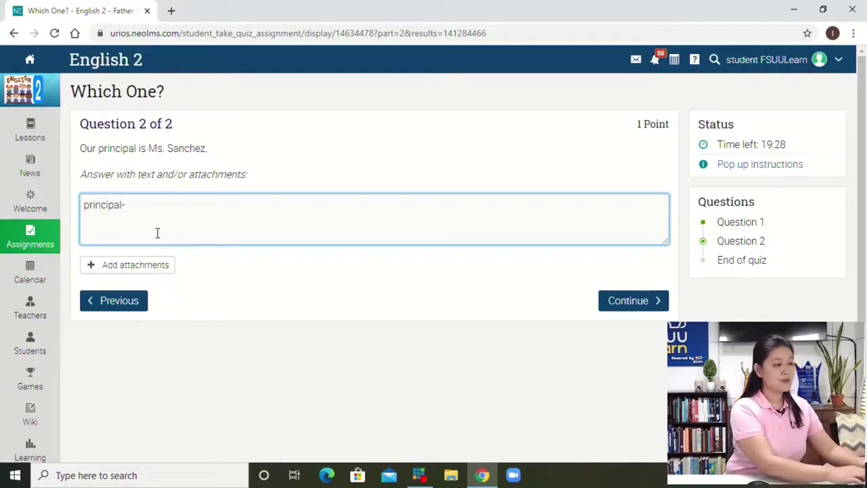
text(MNs.)
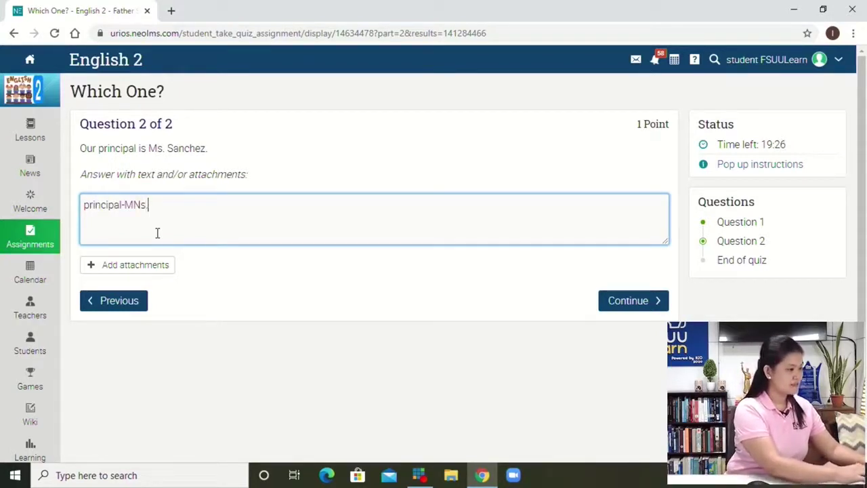
key(BackSpace)
key(BackSpace)
key(BackSpace)
text(s. )
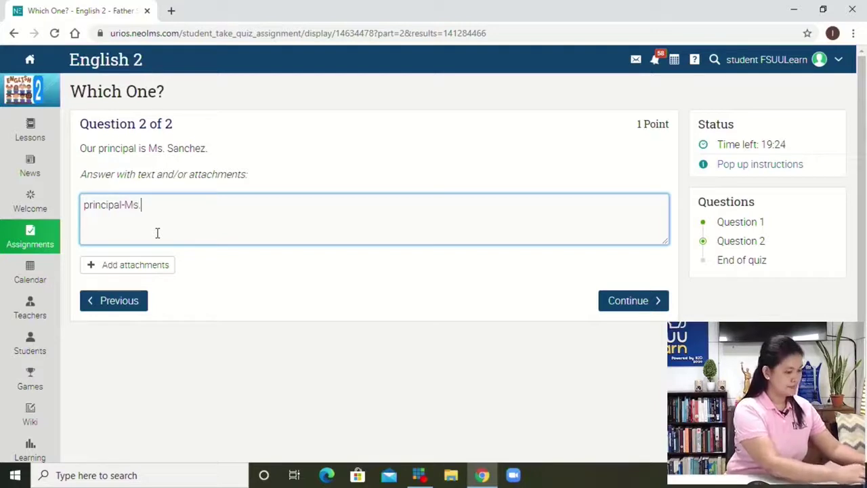
text(Sanch)
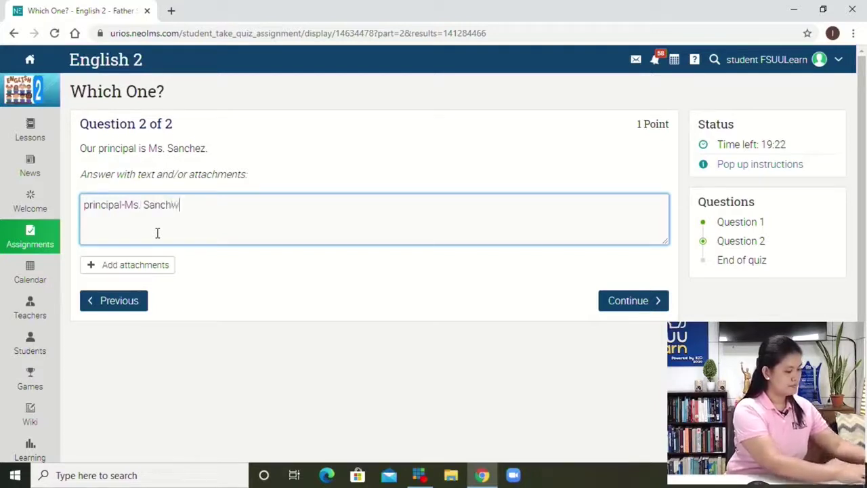
text(ez)
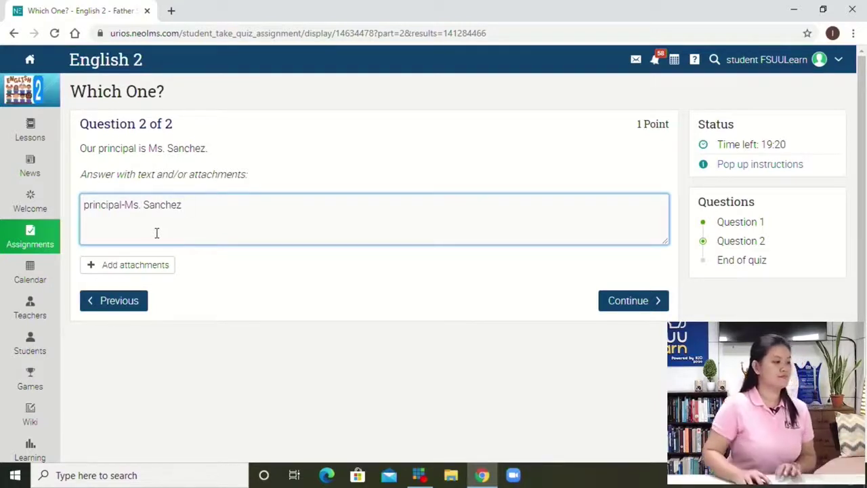
click(650, 305)
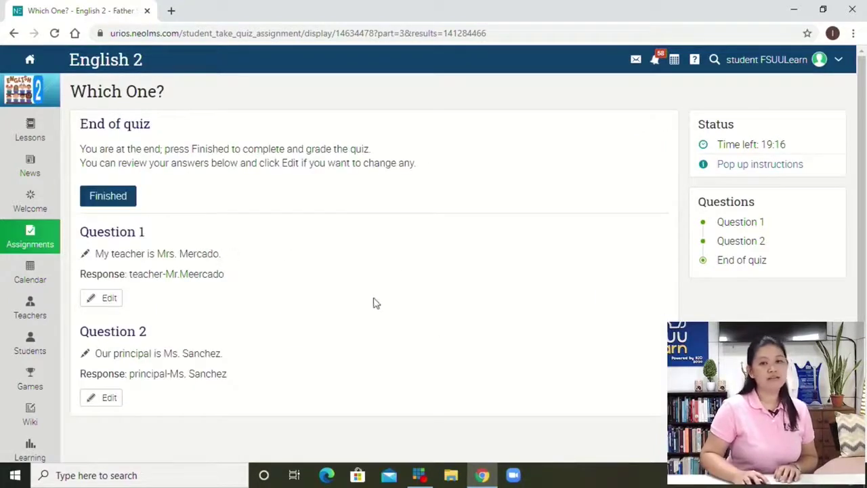
Submit the finished "Which One?" quiz and continue to the next lesson item.
click(101, 204)
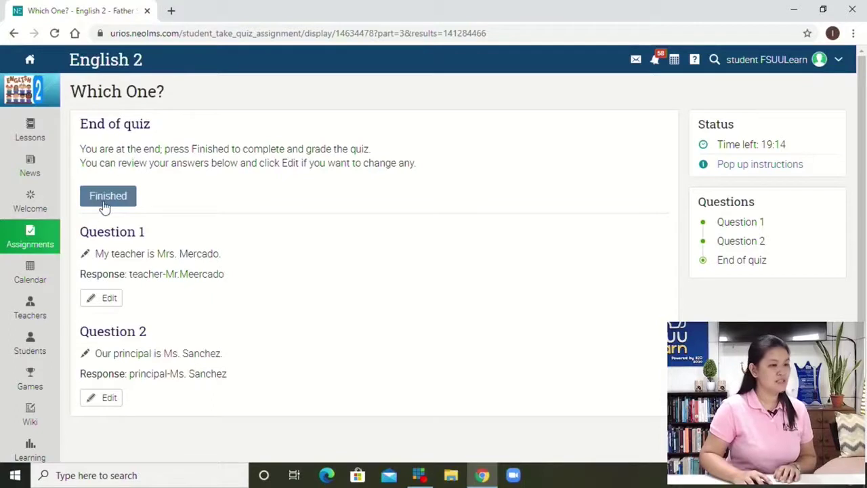
click(102, 205)
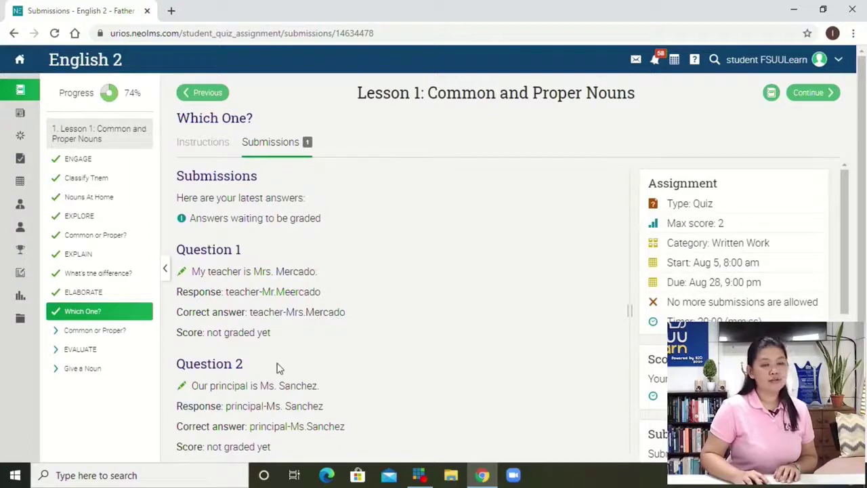
click(801, 99)
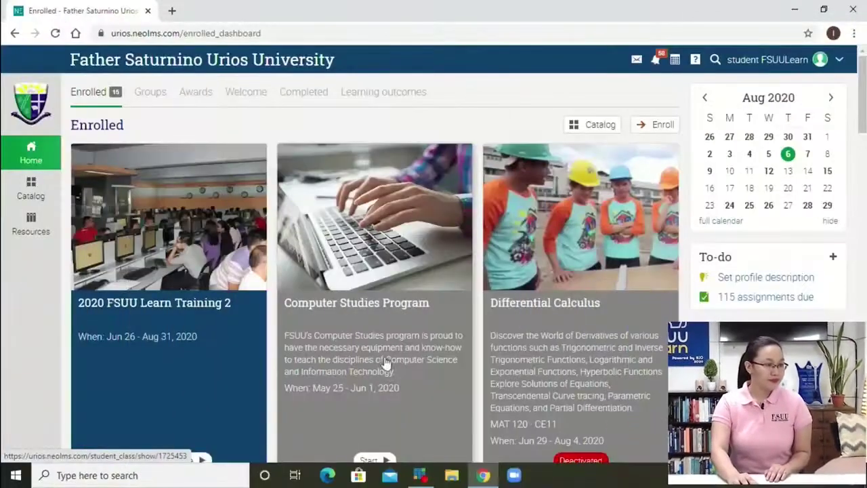
Look through the enrolled course cards on the home dashboard, from English 2 down to the Information Assurance and Motion Graphics courses.
scroll(378, 333, down, 5)
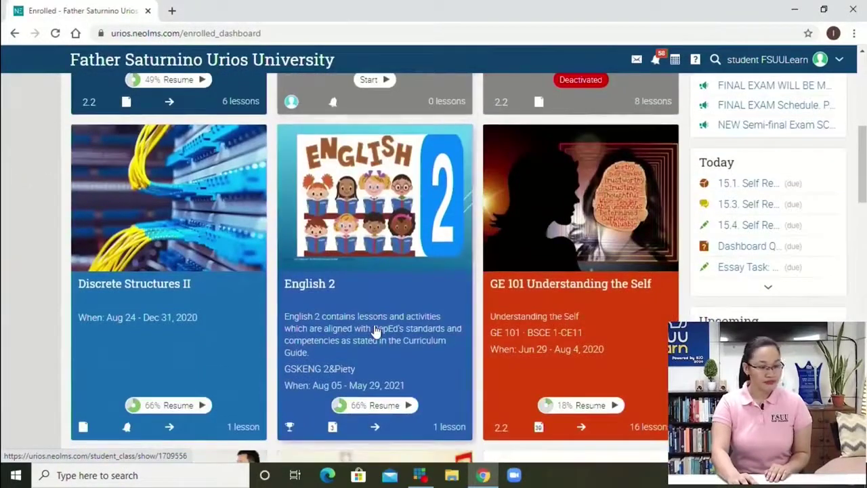
scroll(375, 330, down, 1)
scroll(375, 331, up, 1)
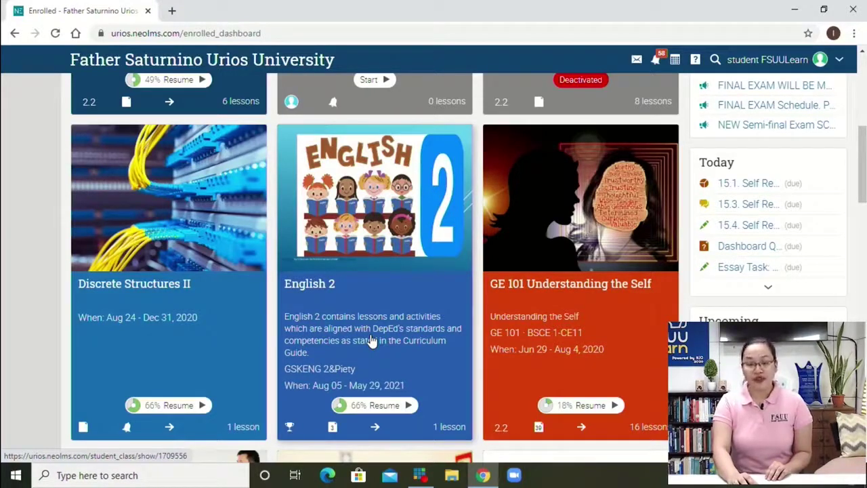
scroll(371, 339, down, 3)
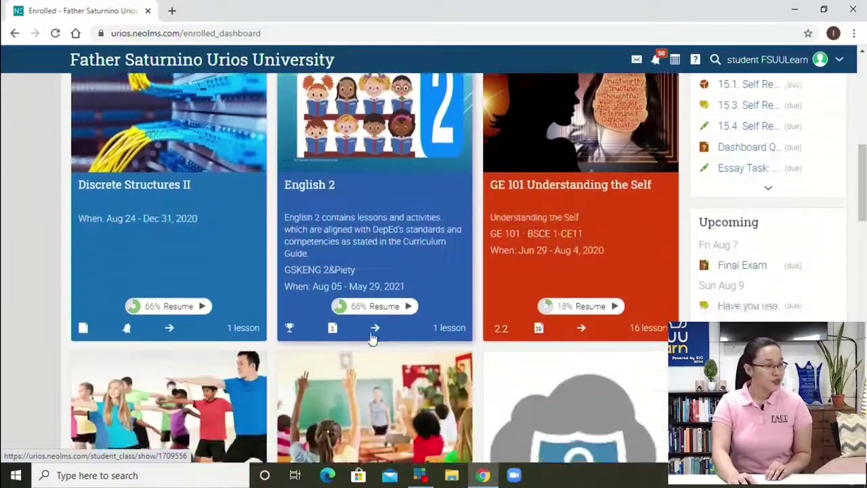
scroll(372, 339, down, 1)
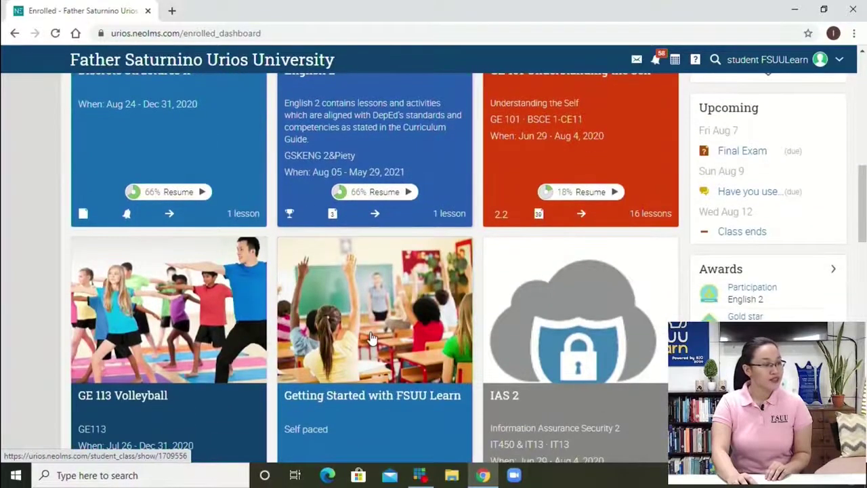
scroll(372, 338, down, 9)
scroll(372, 339, down, 1)
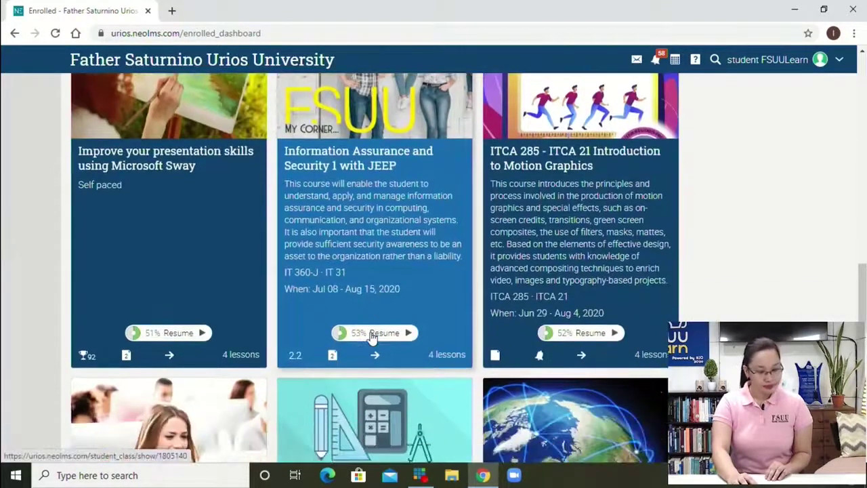